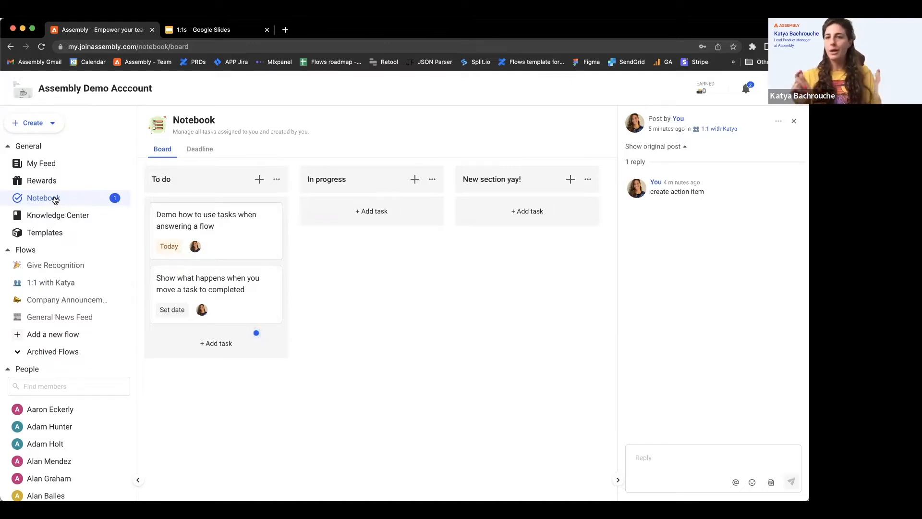
Open the Notebook board and add a task titled "task that's due in 1w but i'm working on it now" to the To do section
{"action": "left_click", "coordinate": [55, 199]}
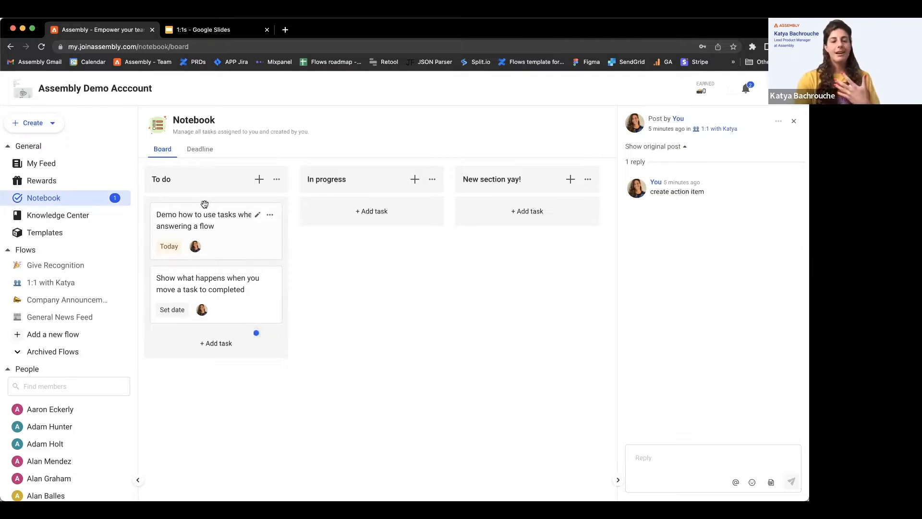
{"action": "left_click", "coordinate": [199, 152]}
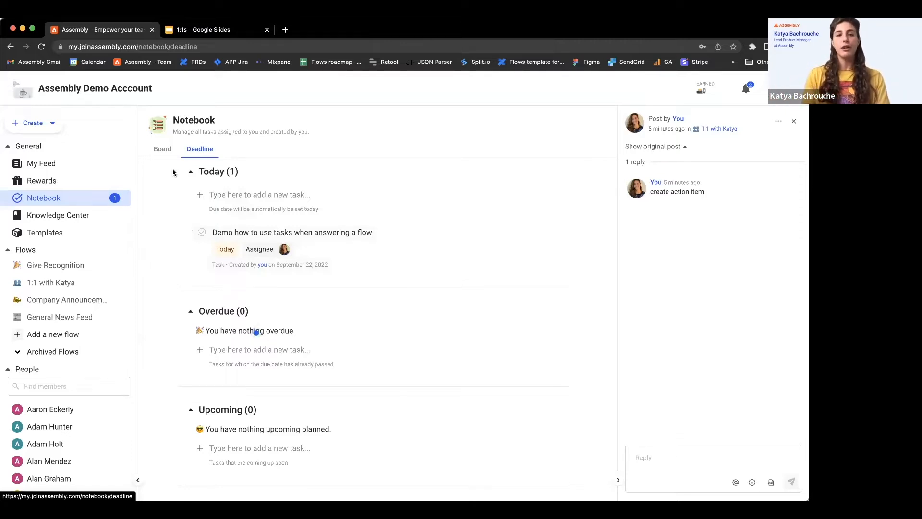
{"action": "left_click", "coordinate": [162, 149]}
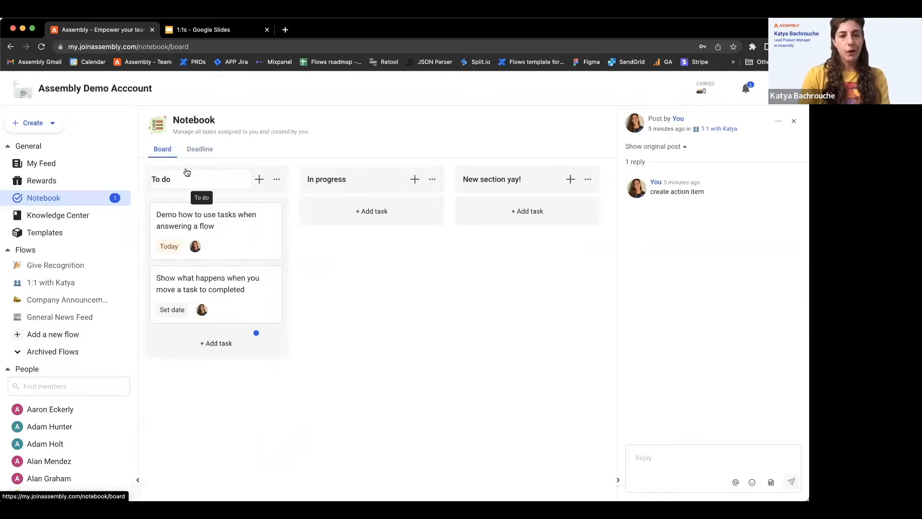
{"action": "left_click", "coordinate": [258, 179]}
{"action": "type", "text": "task that's due in 1w but i'm working on it now"}
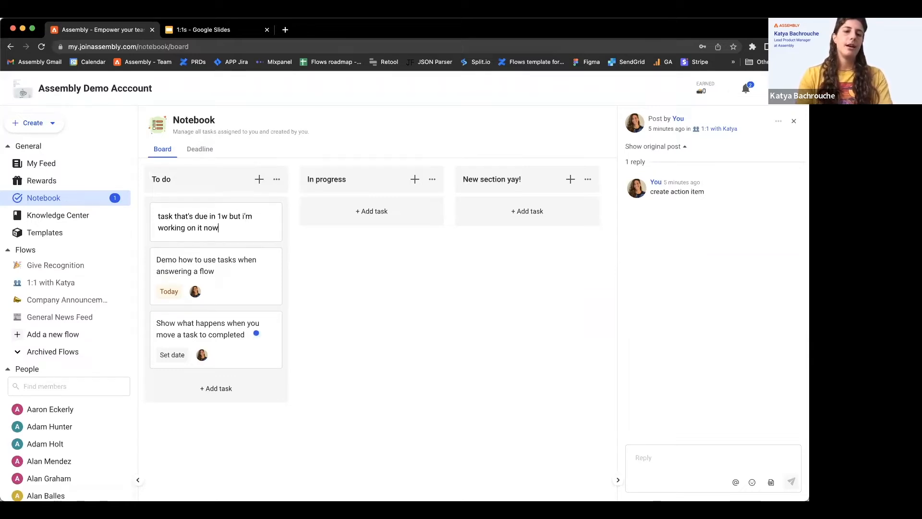
{"action": "key", "text": "Return"}
Set the new task's due date to September 29, 2022 and move it to the In progress section
{"action": "left_click", "coordinate": [172, 281]}
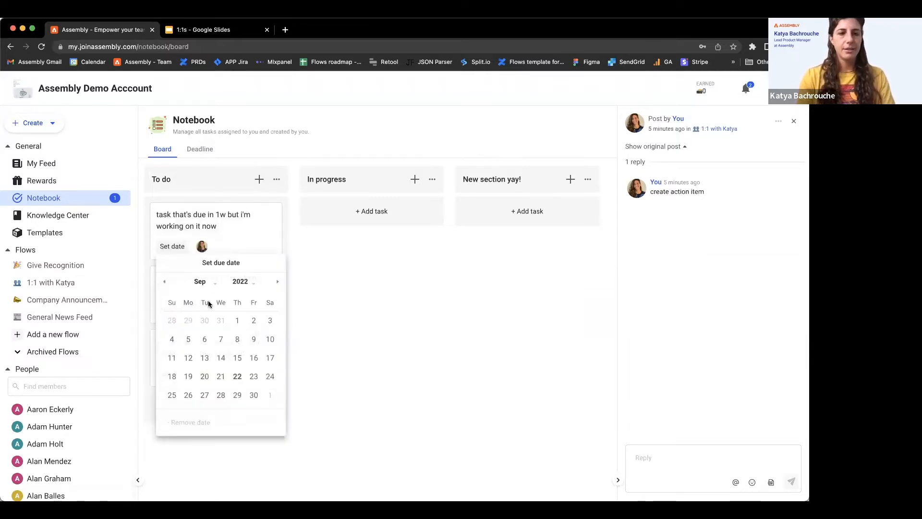
{"action": "left_click", "coordinate": [237, 395]}
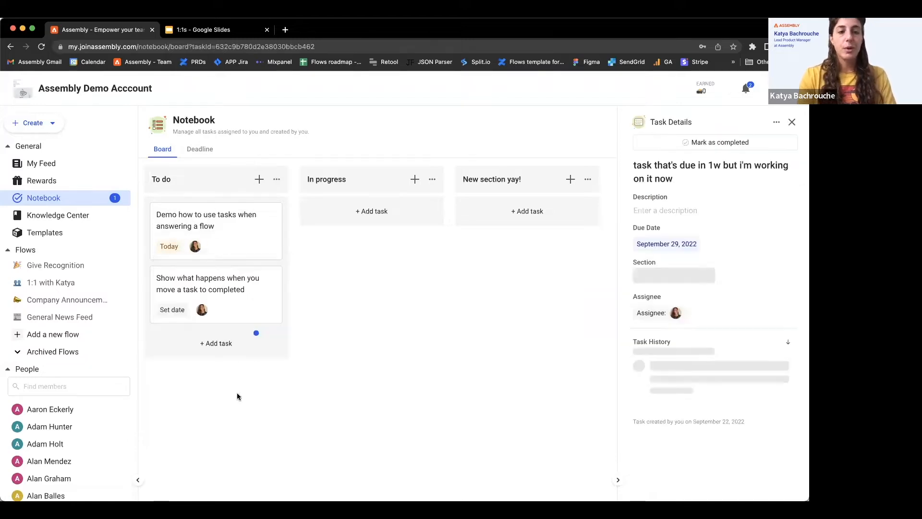
{"action": "left_click_drag", "start_coordinate": [220, 220], "coordinate": [376, 214]}
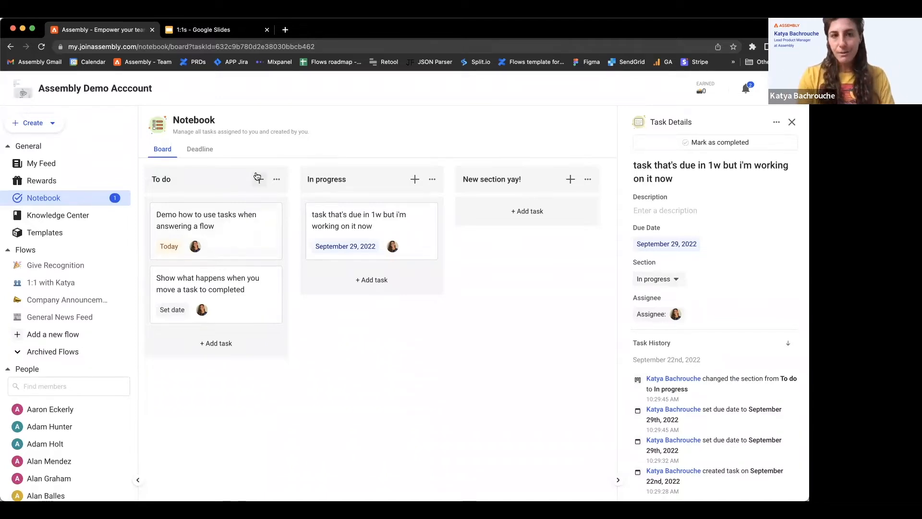
In the Notebook's deadline view, add a task titled "here is a task for my direct report" under Upcoming
{"action": "left_click", "coordinate": [200, 149]}
{"action": "scroll", "coordinate": [312, 288], "scroll_direction": "down", "scroll_amount": 3}
{"action": "scroll", "coordinate": [312, 290], "scroll_direction": "down", "scroll_amount": 2}
{"action": "left_click", "coordinate": [311, 286]}
{"action": "type", "text": "h"}
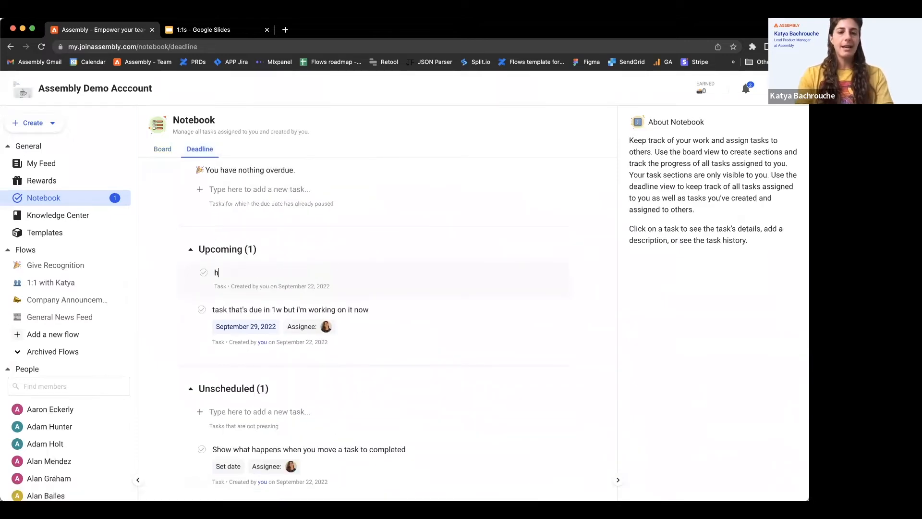
{"action": "type", "text": "ere is a task for my dire"}
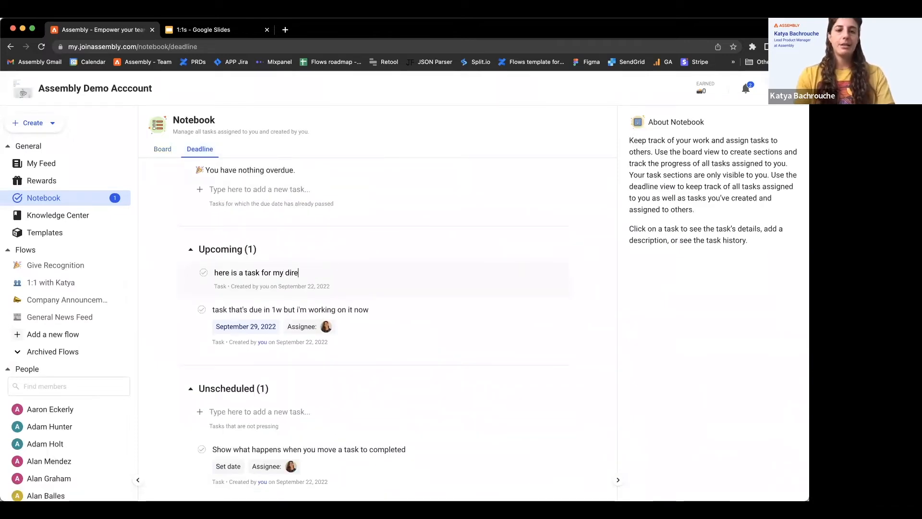
{"action": "type", "text": "ct report"}
{"action": "key", "text": "Return"}
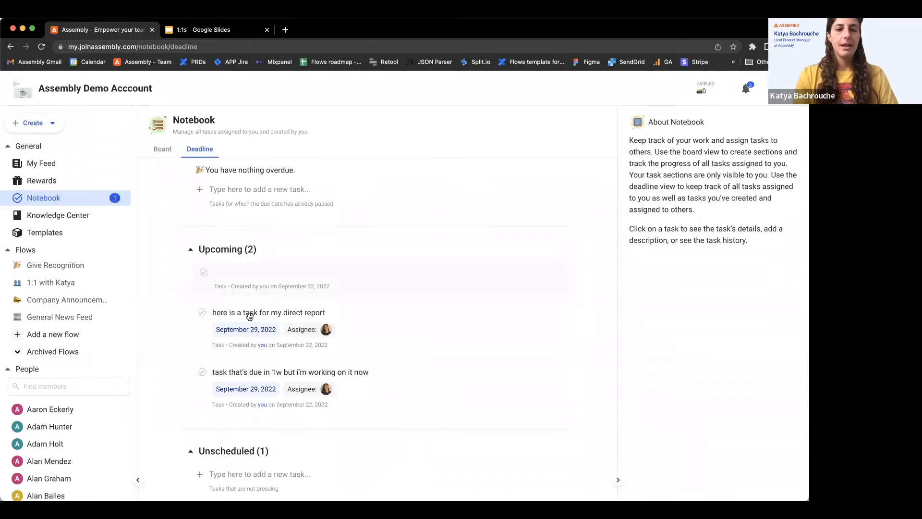
Set the direct report task's due date to September 27, 2022 and assign it to another team member
{"action": "left_click", "coordinate": [250, 318]}
{"action": "left_click", "coordinate": [246, 326]}
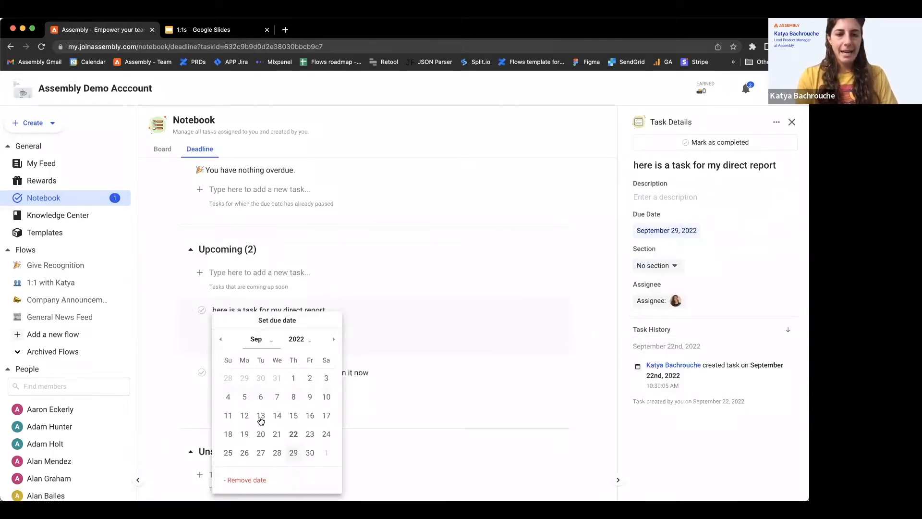
{"action": "left_click", "coordinate": [260, 452]}
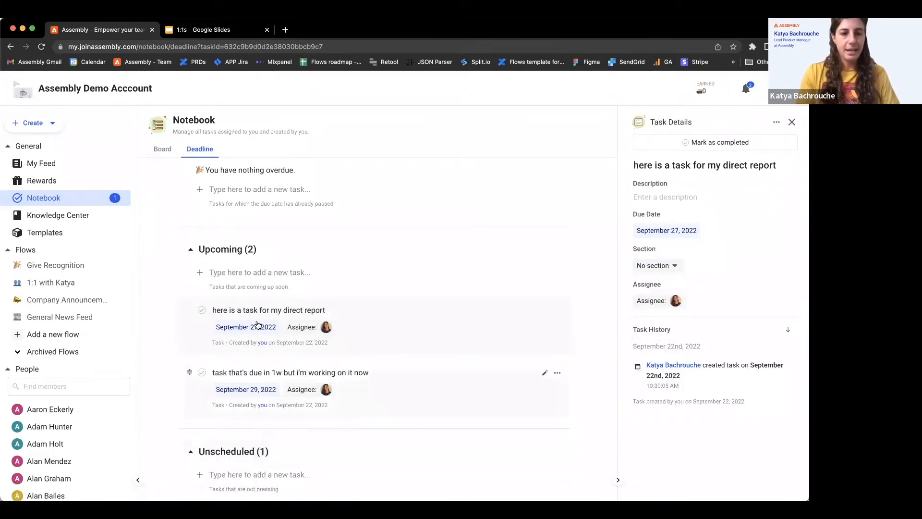
{"action": "left_click", "coordinate": [326, 327]}
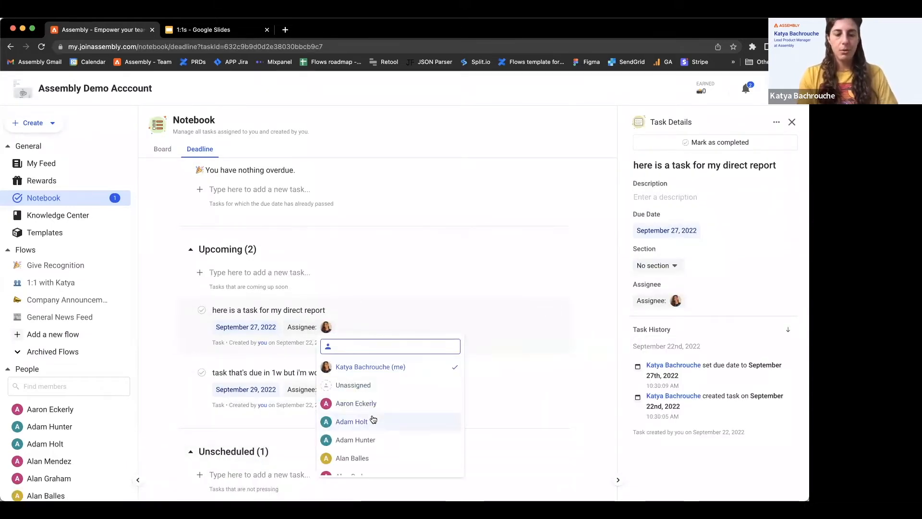
{"action": "left_click", "coordinate": [370, 439]}
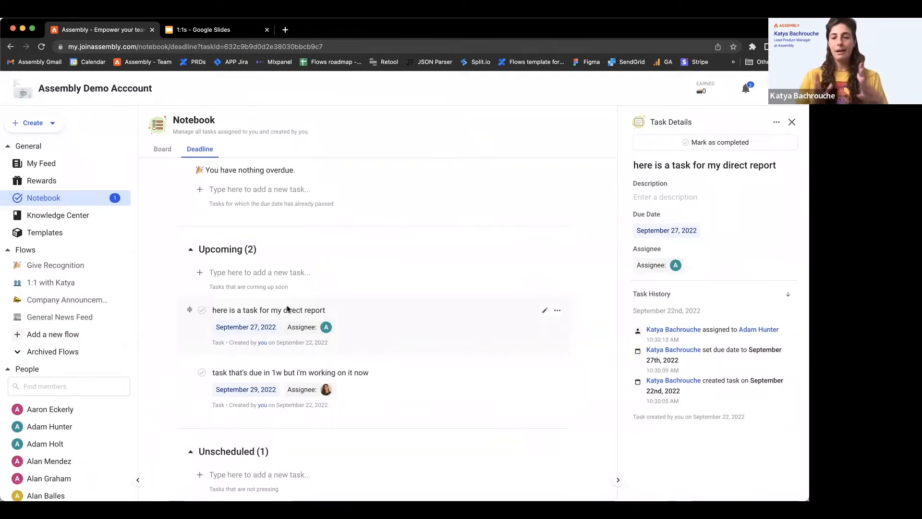
Open the 1:1 flow and start answering its questions
{"action": "left_click", "coordinate": [155, 150]}
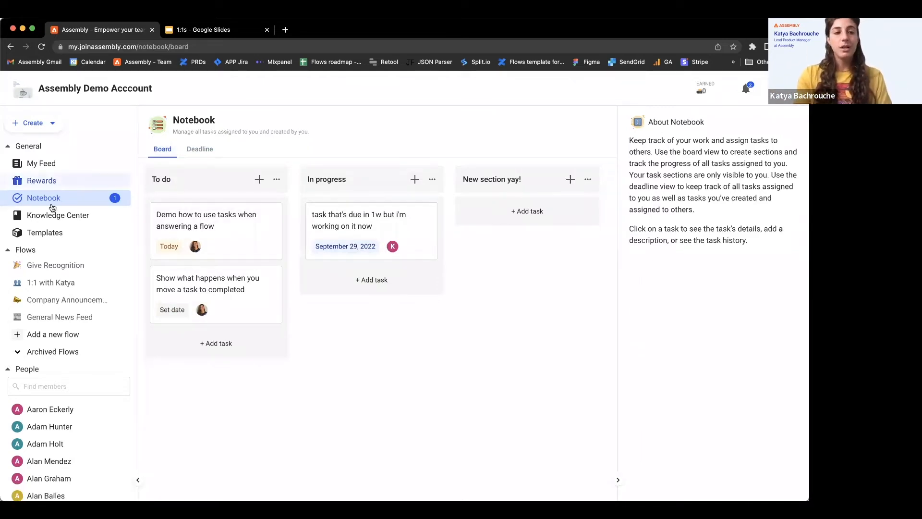
{"action": "left_click", "coordinate": [44, 281]}
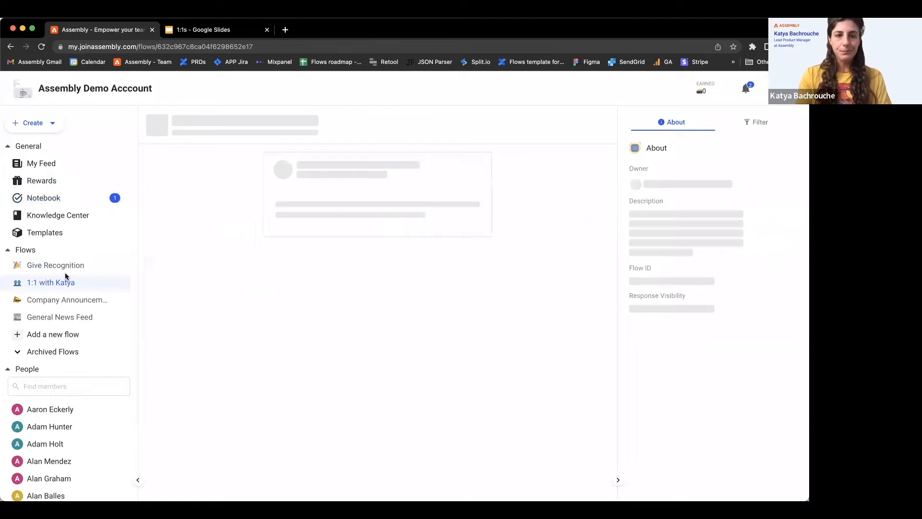
{"action": "left_click", "coordinate": [371, 192]}
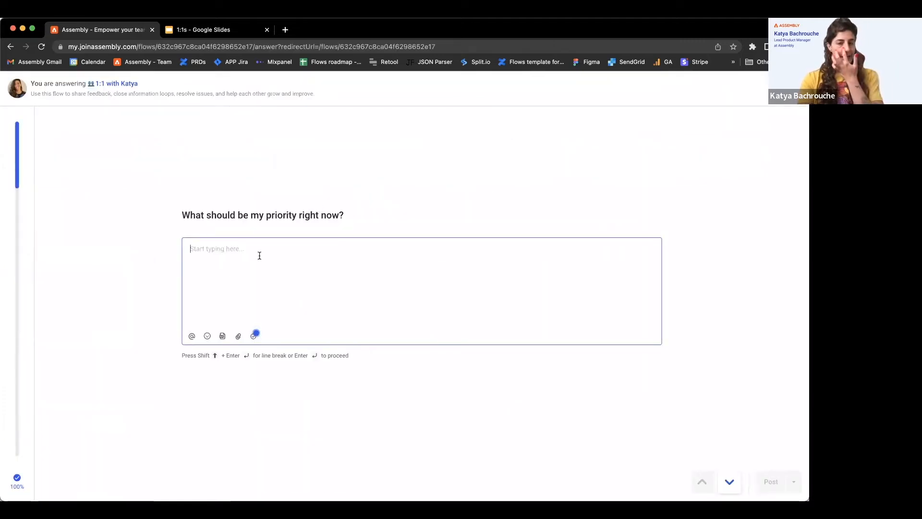
Answer the priority question by referencing the existing task "here is a task for my direct report", and answer the next question with "test"
{"action": "left_click", "coordinate": [250, 338]}
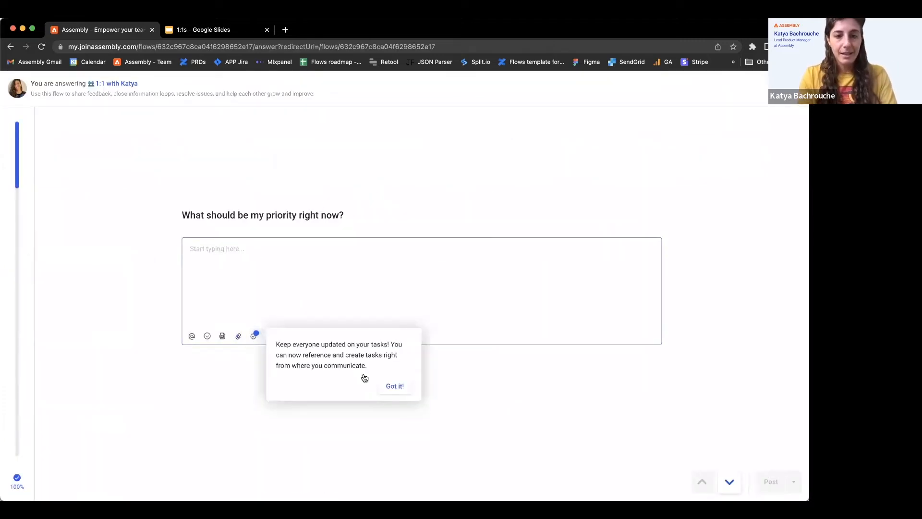
{"action": "left_click", "coordinate": [365, 378]}
{"action": "left_click", "coordinate": [253, 336]}
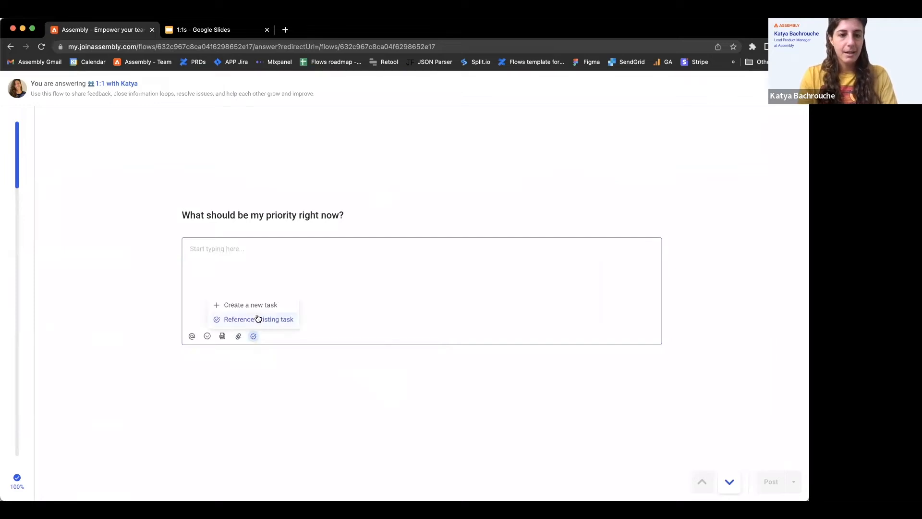
{"action": "left_click", "coordinate": [259, 319]}
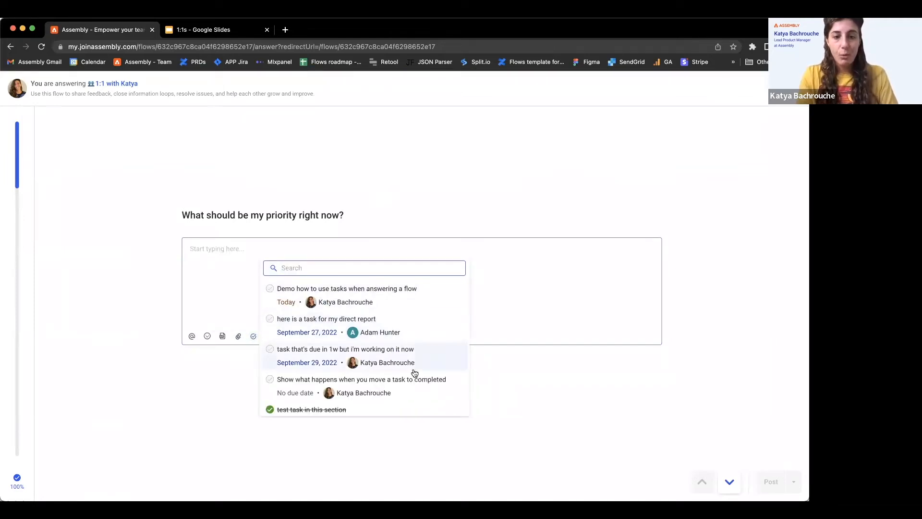
{"action": "scroll", "coordinate": [415, 373], "scroll_direction": "down", "scroll_amount": 2}
{"action": "scroll", "coordinate": [423, 348], "scroll_direction": "up", "scroll_amount": 2}
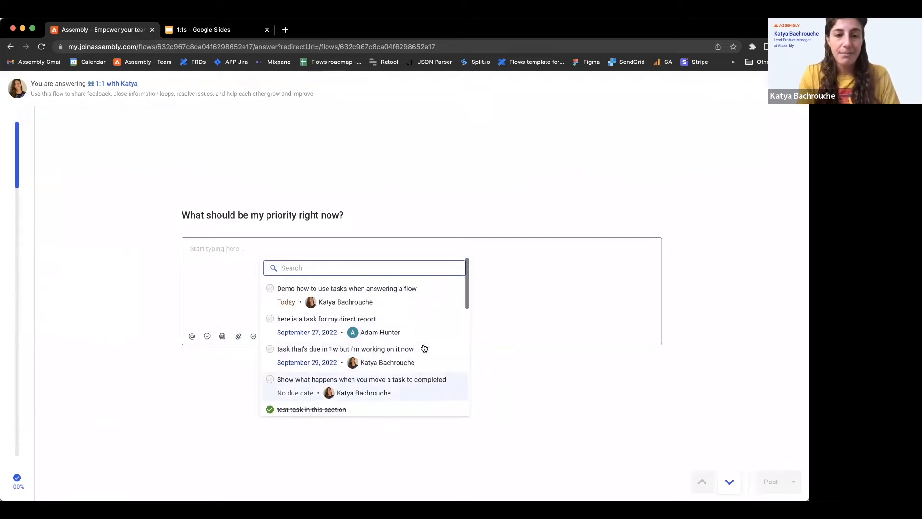
{"action": "left_click", "coordinate": [421, 321]}
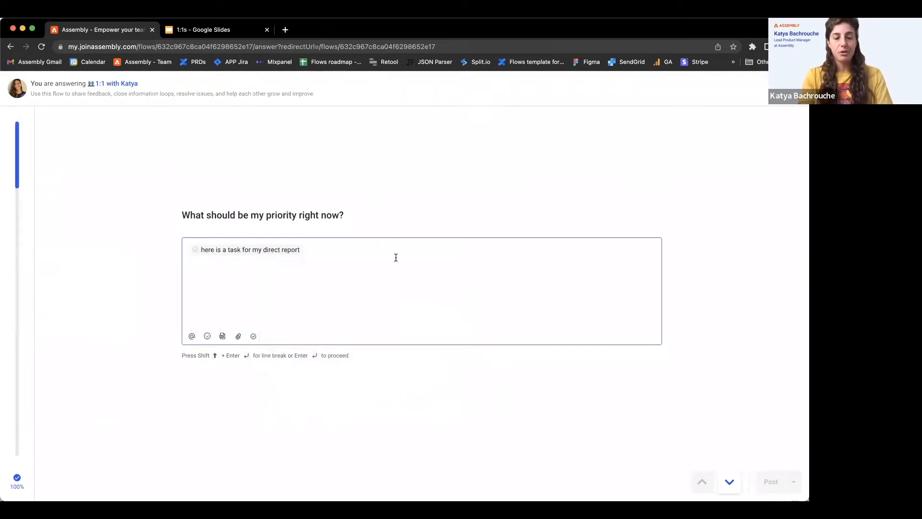
{"action": "key", "text": "Return"}
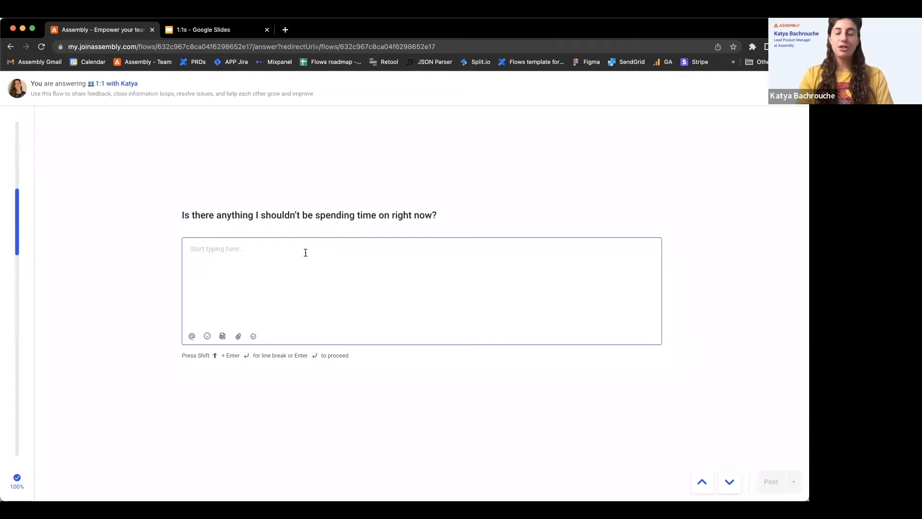
{"action": "type", "text": "test"}
{"action": "key", "text": "Return"}
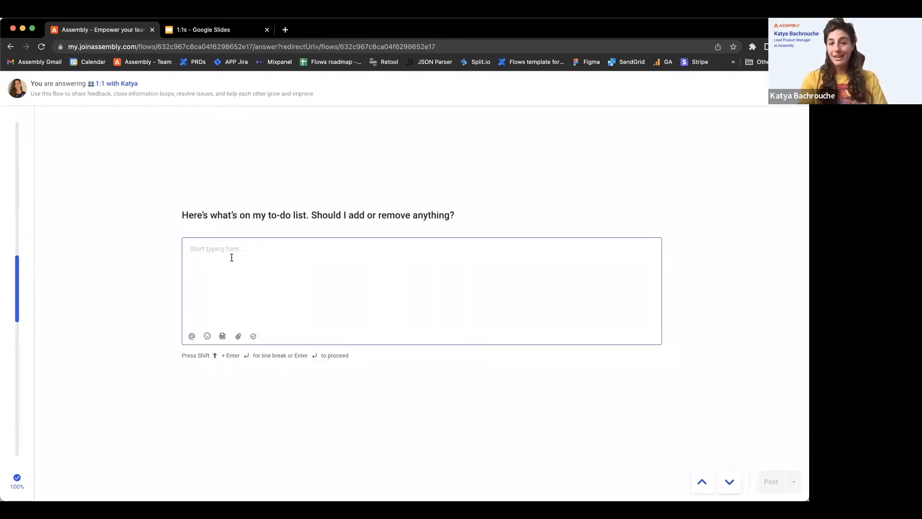
Reference "task that's due in 1w but i'm working on it now" and "Show what happens when you move a task to completed" in the to-do answer
{"action": "left_click", "coordinate": [256, 338]}
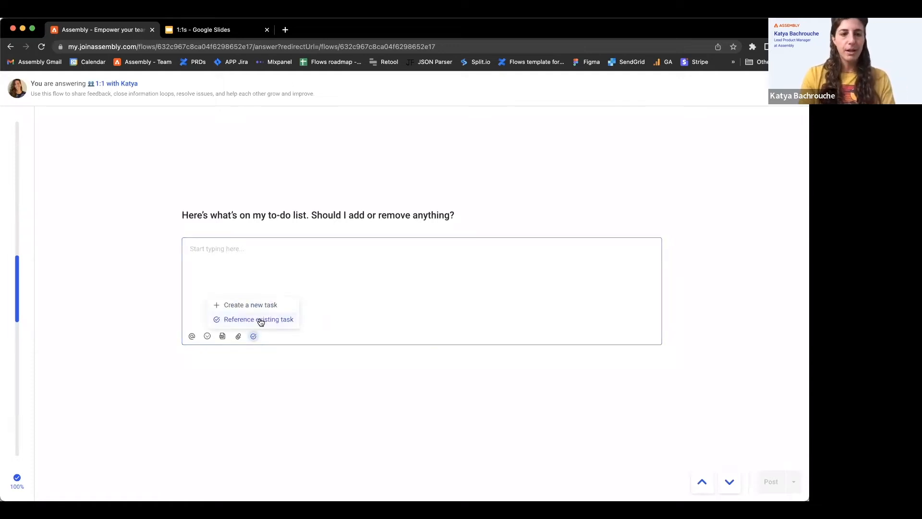
{"action": "left_click", "coordinate": [258, 319]}
{"action": "left_click", "coordinate": [390, 356]}
{"action": "left_click", "coordinate": [253, 337]}
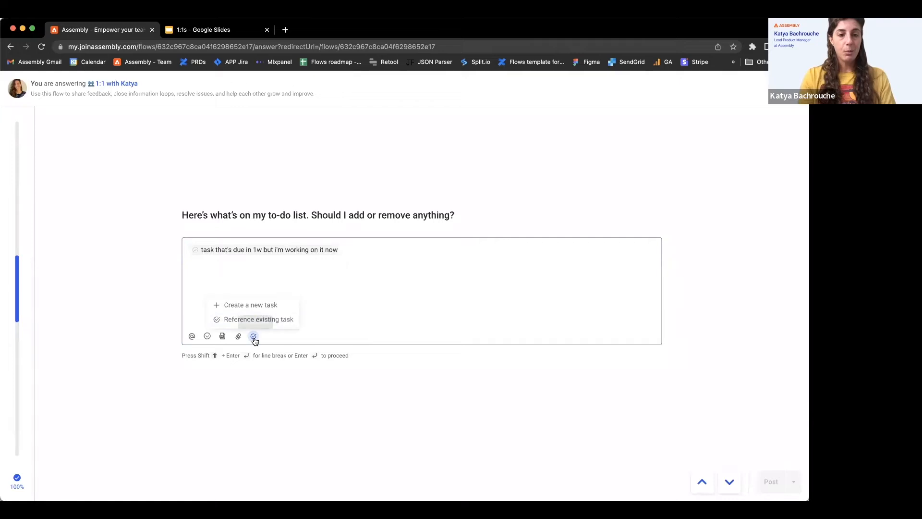
{"action": "left_click", "coordinate": [283, 319]}
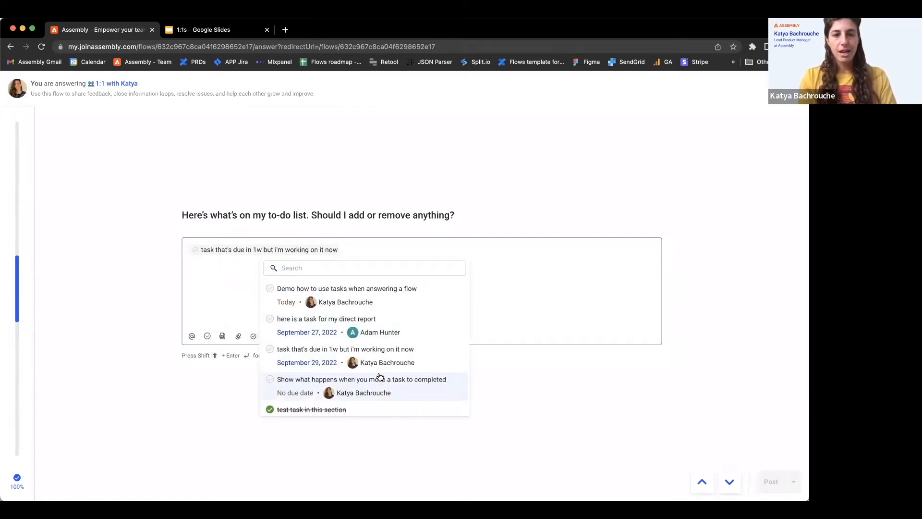
{"action": "left_click", "coordinate": [379, 380]}
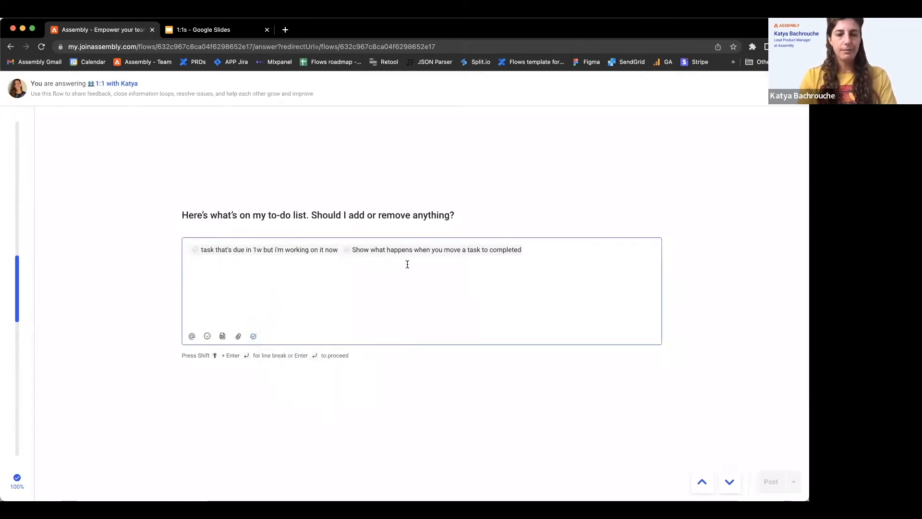
Add a reference to the existing task "Demo how to use tasks when answering a flow" to the to-do list answer
{"action": "left_click", "coordinate": [253, 336]}
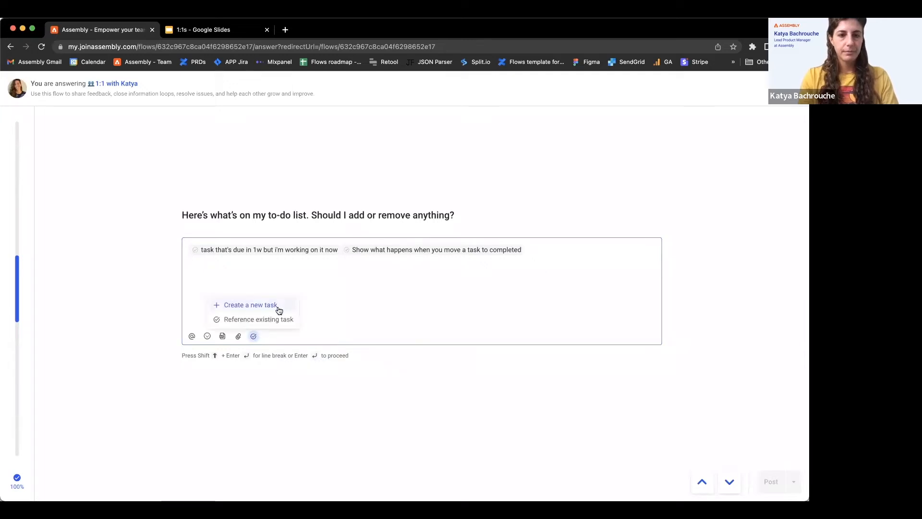
{"action": "left_click", "coordinate": [278, 319]}
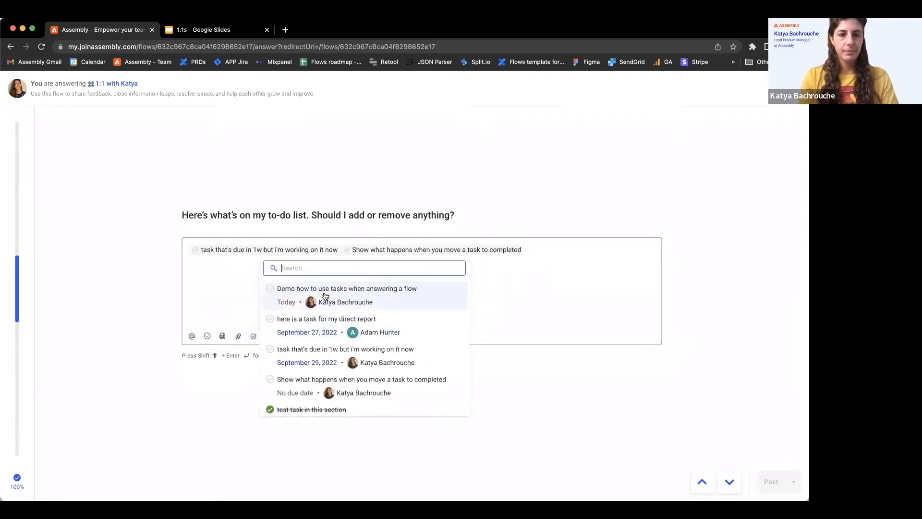
{"action": "left_click", "coordinate": [358, 294]}
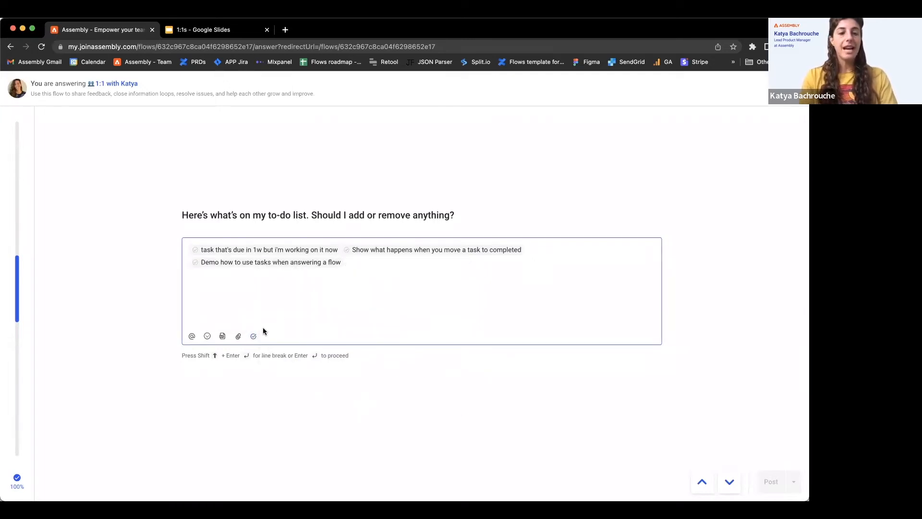
Create a task titled "create new task from here and it will show up in my notebook" within the to-do list answer
{"action": "left_click", "coordinate": [253, 336]}
{"action": "left_click", "coordinate": [254, 310]}
{"action": "type", "text": "c"}
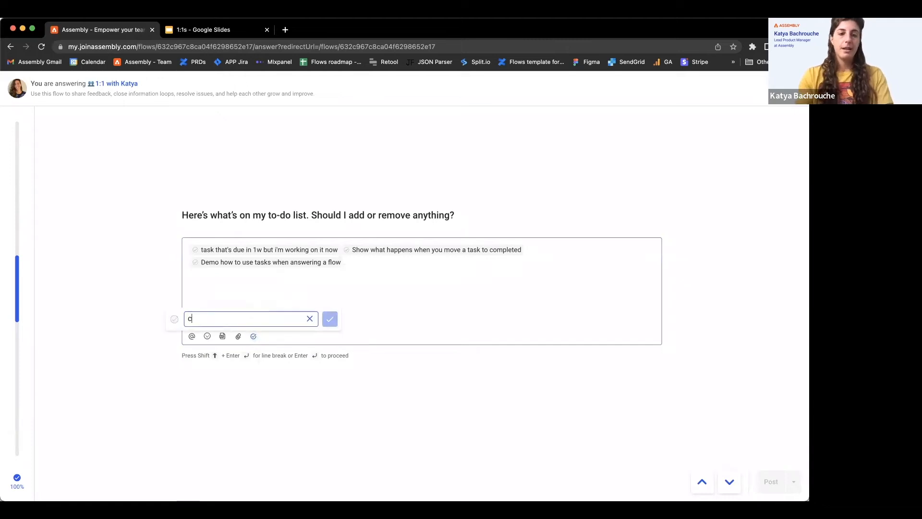
{"action": "type", "text": "reate new task from he"}
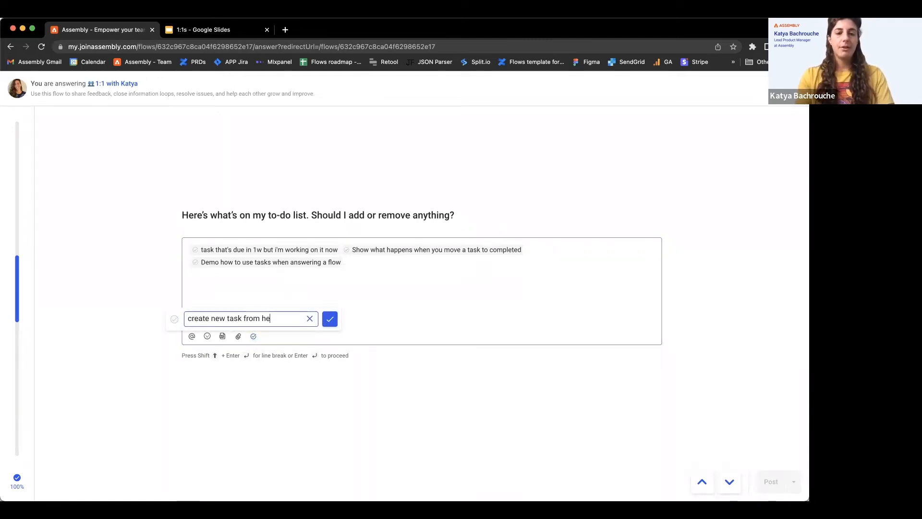
{"action": "type", "text": "re and it will show up in my notebook"}
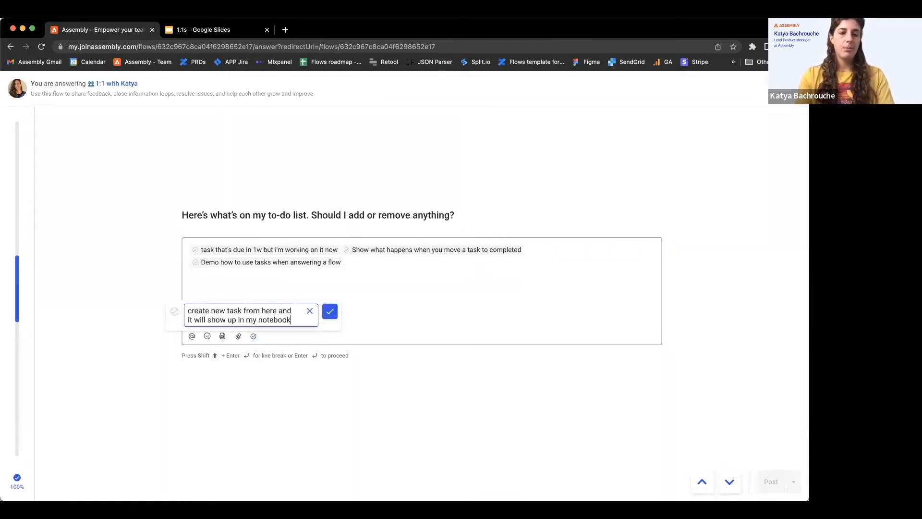
{"action": "key", "text": "Return"}
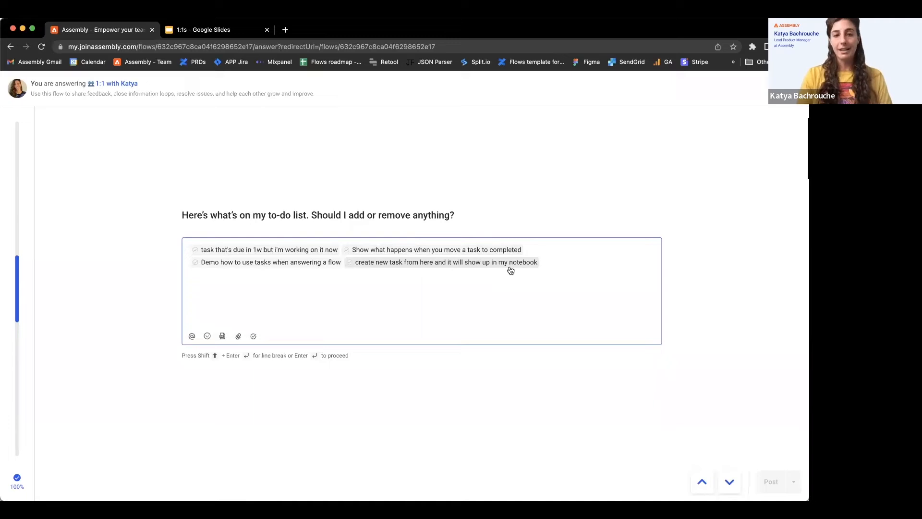
Answer the question about the team's priority at the moment with "test"
{"action": "key", "text": "Return"}
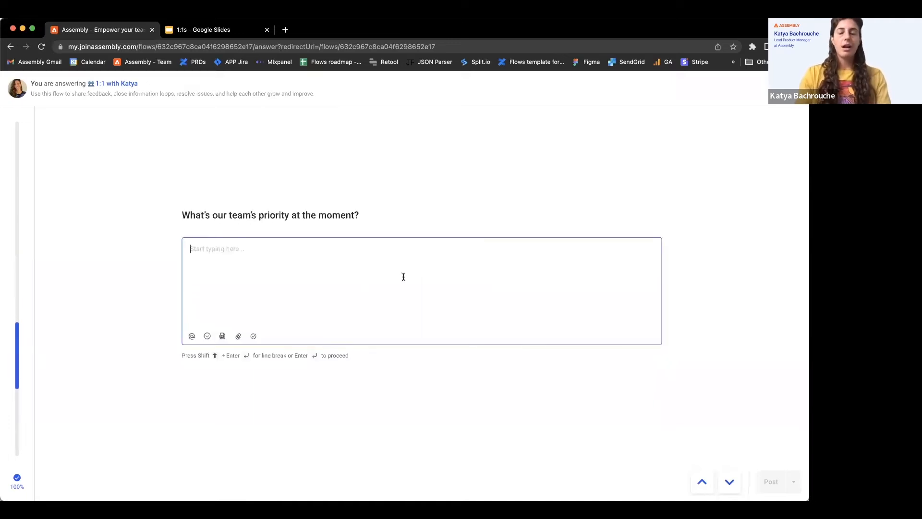
{"action": "type", "text": "test"}
{"action": "key", "text": "Return"}
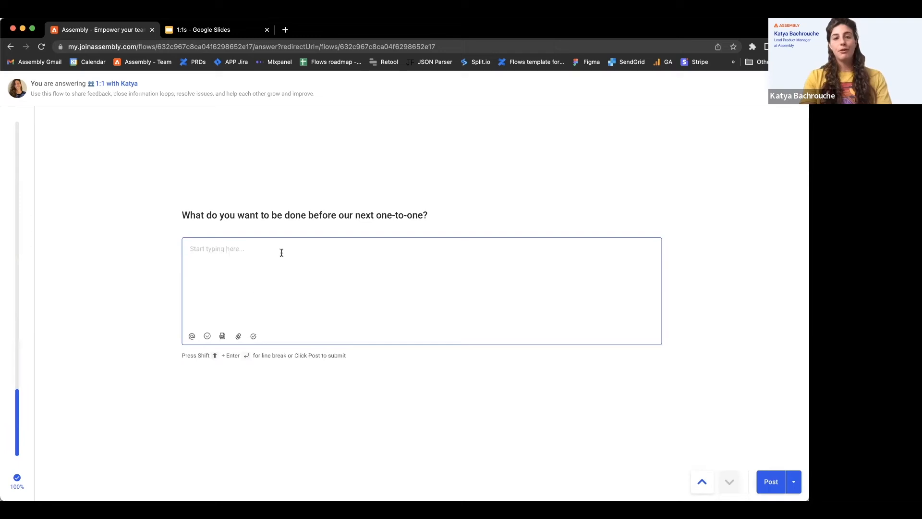
Reference the existing task "here is a task for my direct report" in the next one-to-one answer and post the flow responses
{"action": "left_click", "coordinate": [254, 335]}
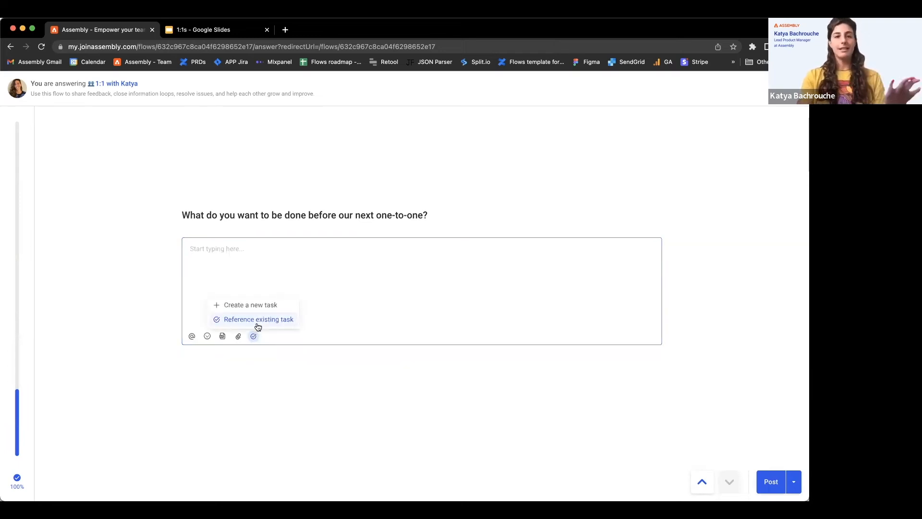
{"action": "left_click", "coordinate": [258, 325]}
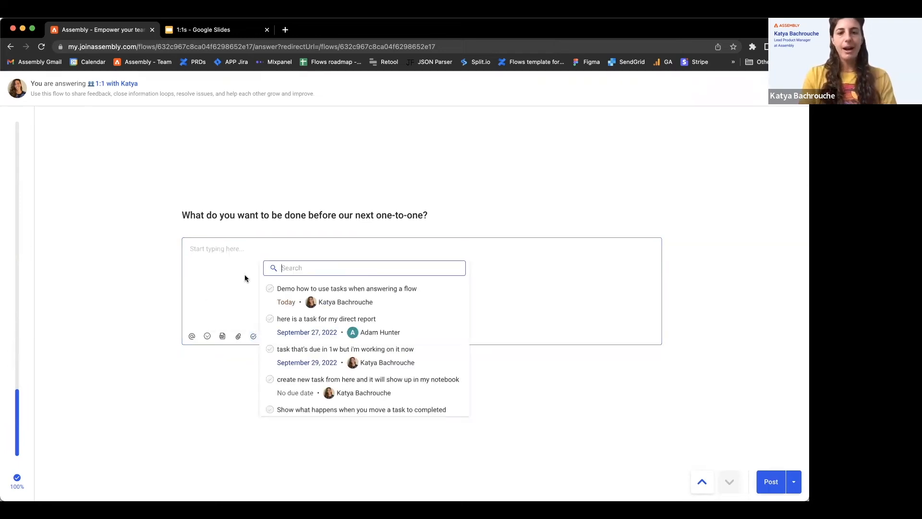
{"action": "left_click", "coordinate": [401, 327]}
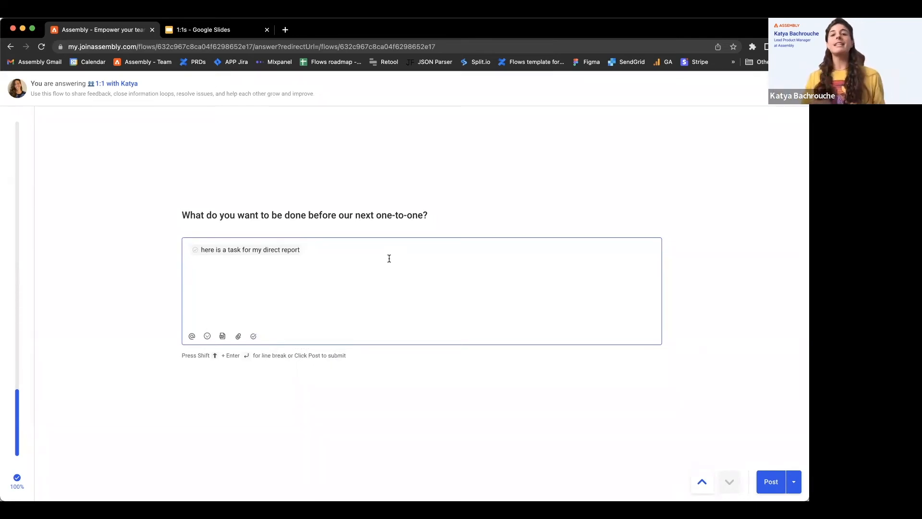
{"action": "left_click", "coordinate": [764, 480]}
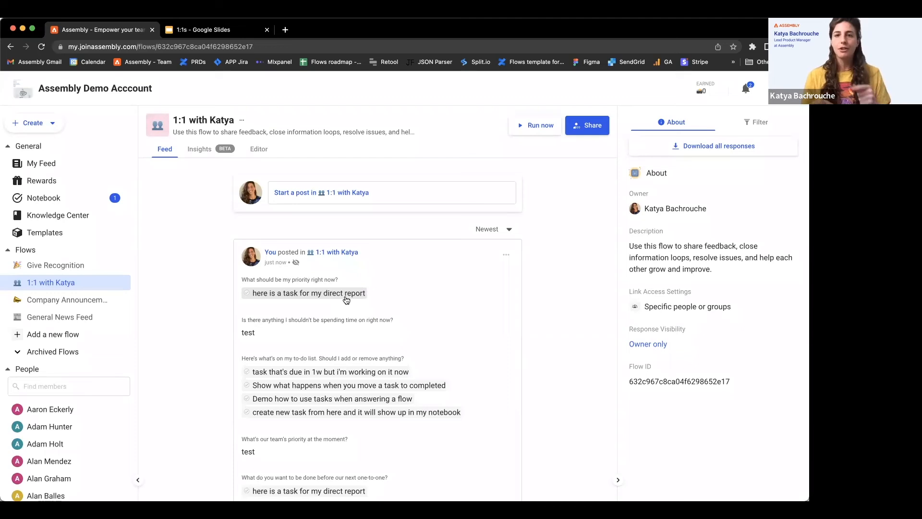
Open "task that's due in 1w but i'm working on it now" from the post and change its section to In progress, then to Completed
{"action": "left_click", "coordinate": [320, 375]}
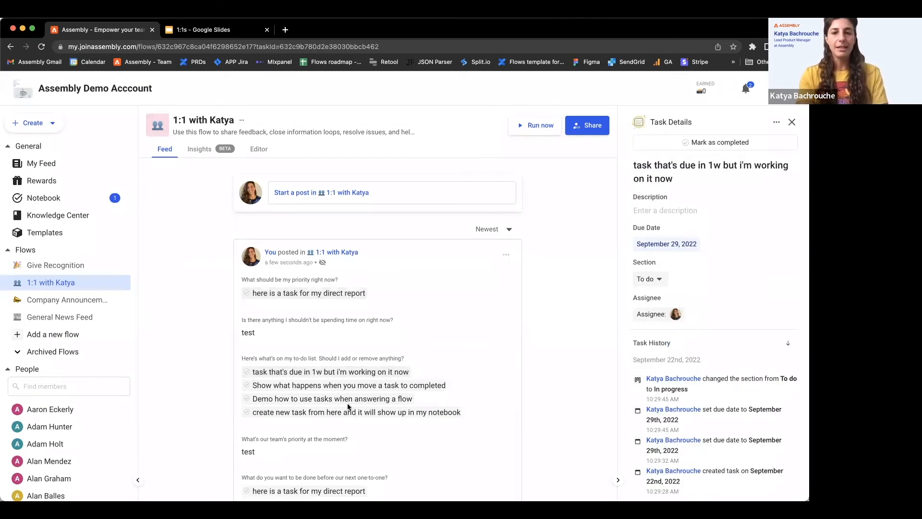
{"action": "left_click", "coordinate": [658, 279]}
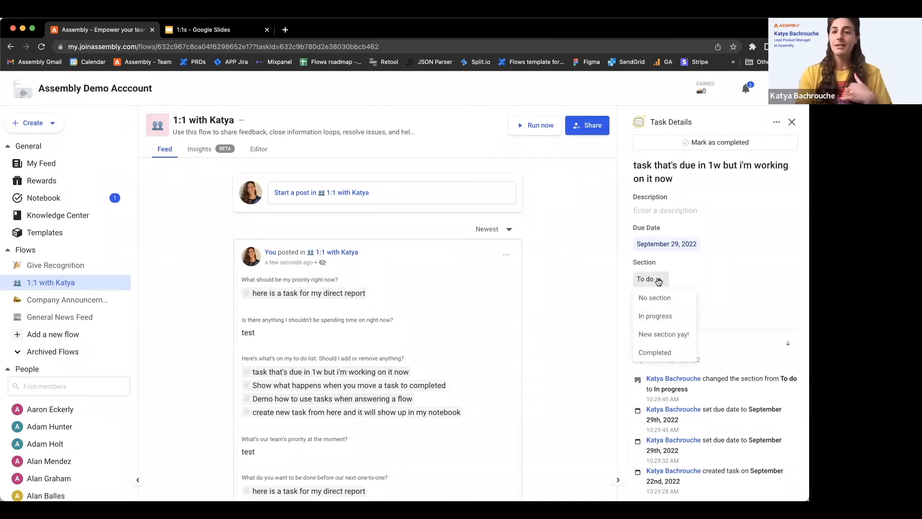
{"action": "left_click", "coordinate": [655, 316]}
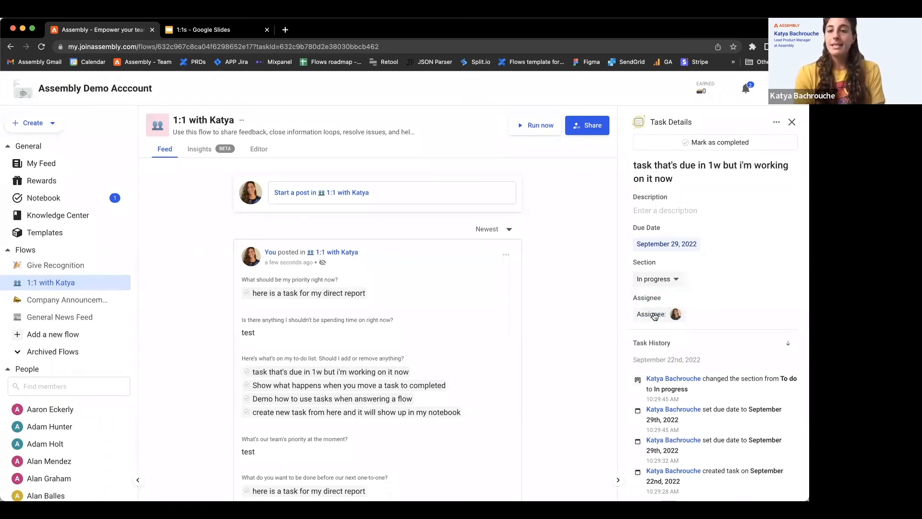
{"action": "left_click", "coordinate": [681, 281]}
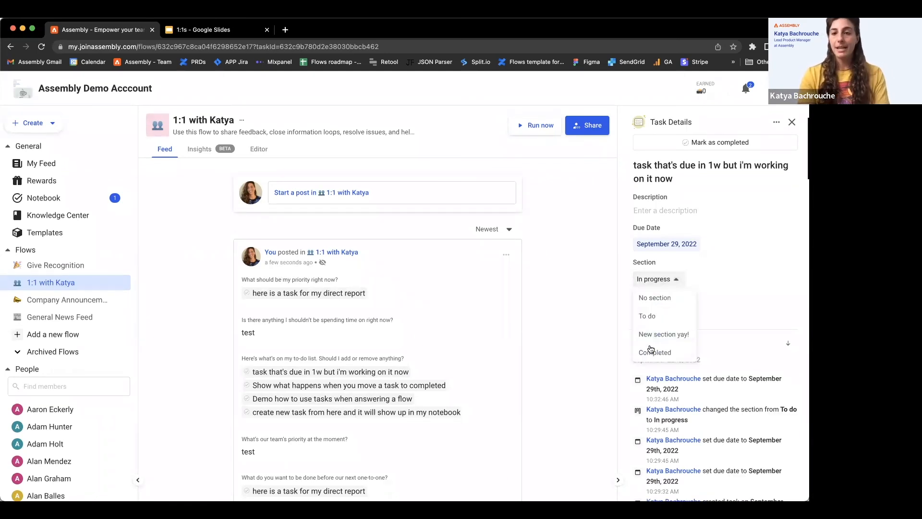
{"action": "left_click", "coordinate": [651, 356]}
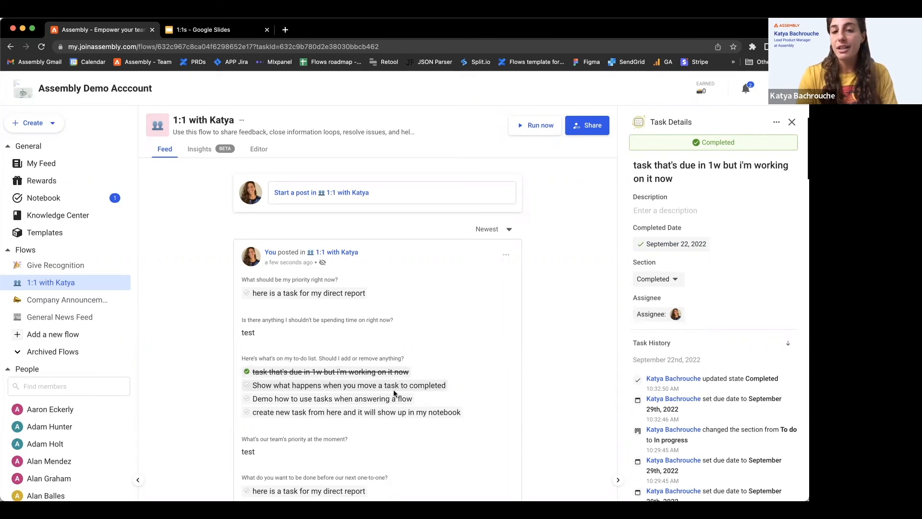
Add a task titled "another completed task" to the Notebook's To do section and move it to the Completed section
{"action": "left_click", "coordinate": [53, 198]}
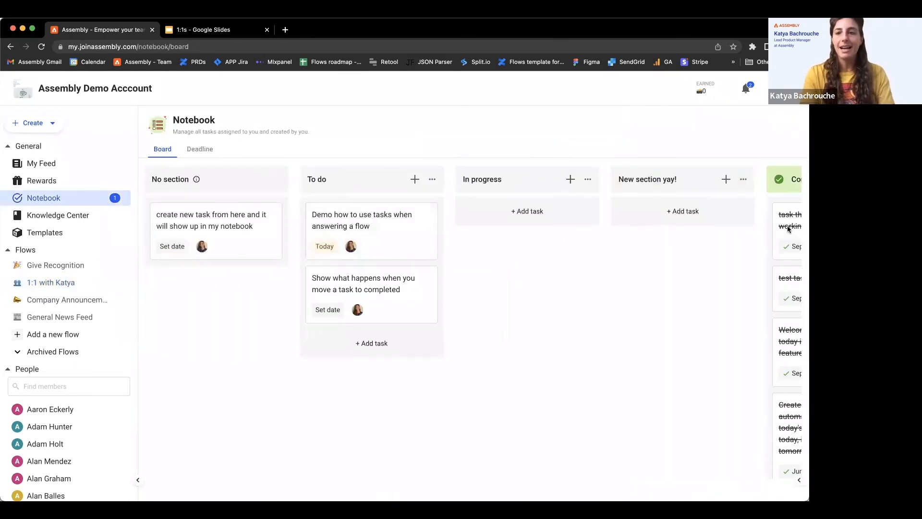
{"action": "left_click", "coordinate": [371, 343]}
{"action": "type", "text": "another completed task"}
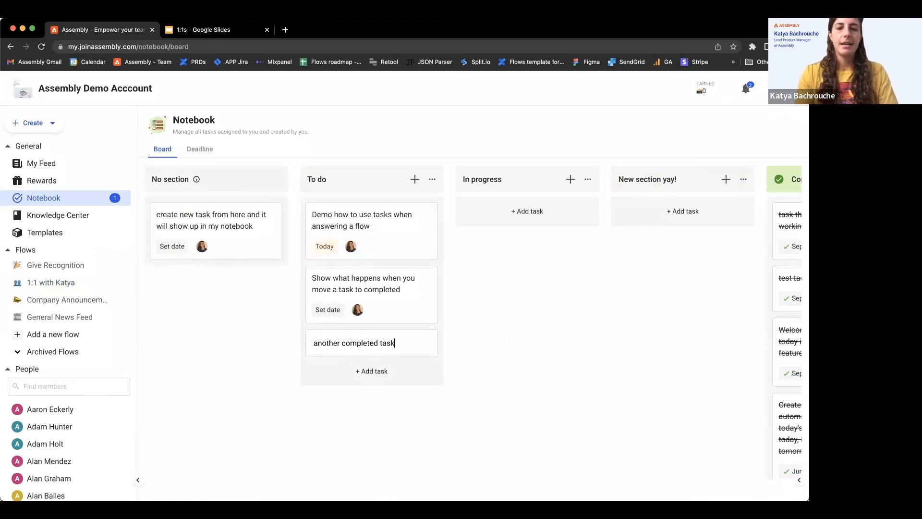
{"action": "key", "text": "Return"}
{"action": "left_click_drag", "start_coordinate": [370, 346], "coordinate": [618, 209]}
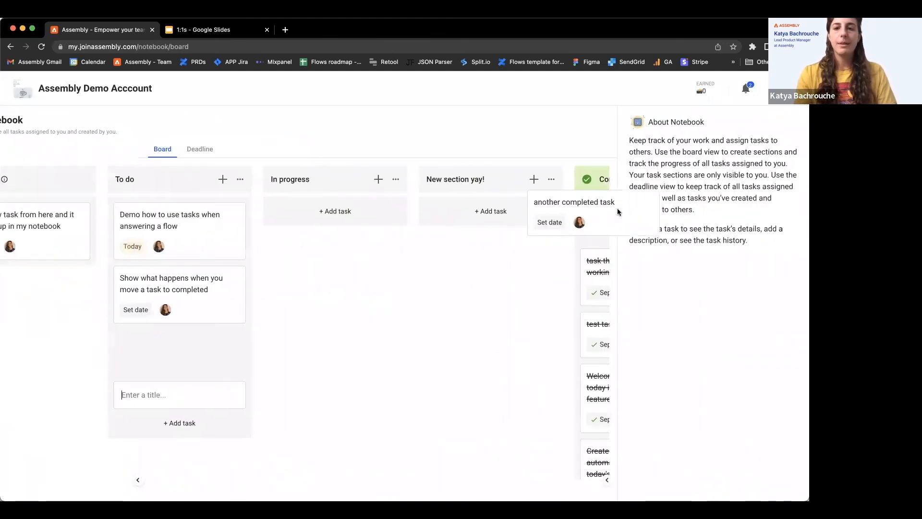